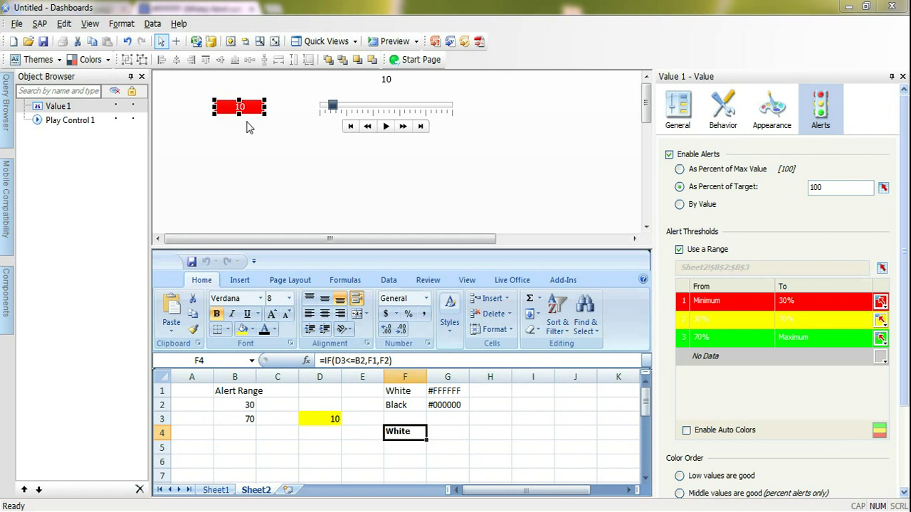
left_click(391, 42)
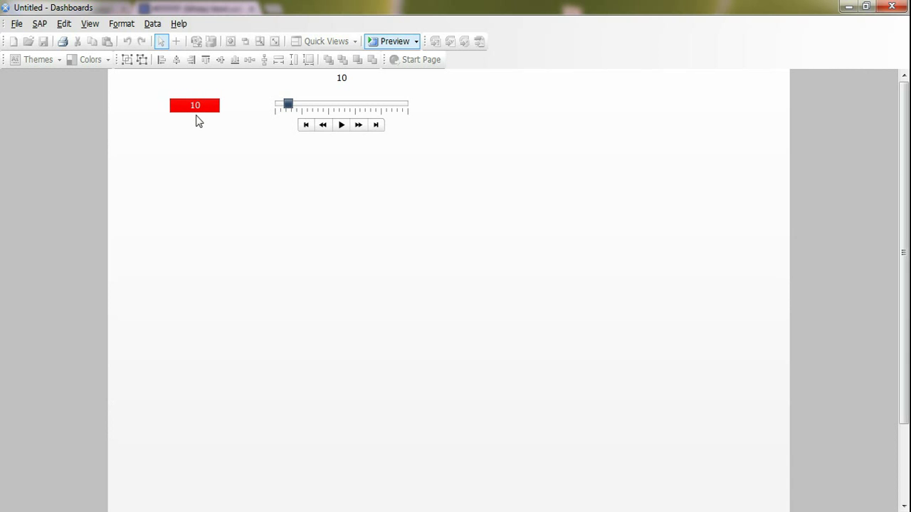
left_click(341, 126)
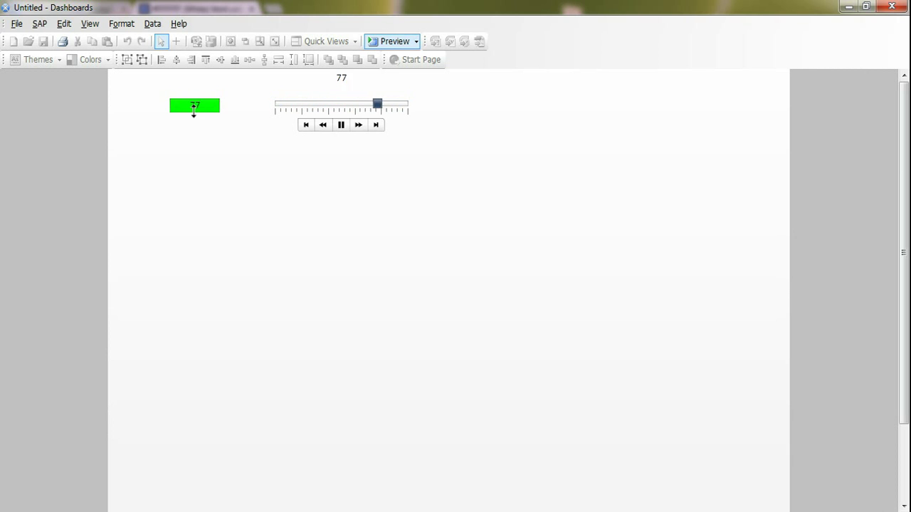
left_click(390, 41)
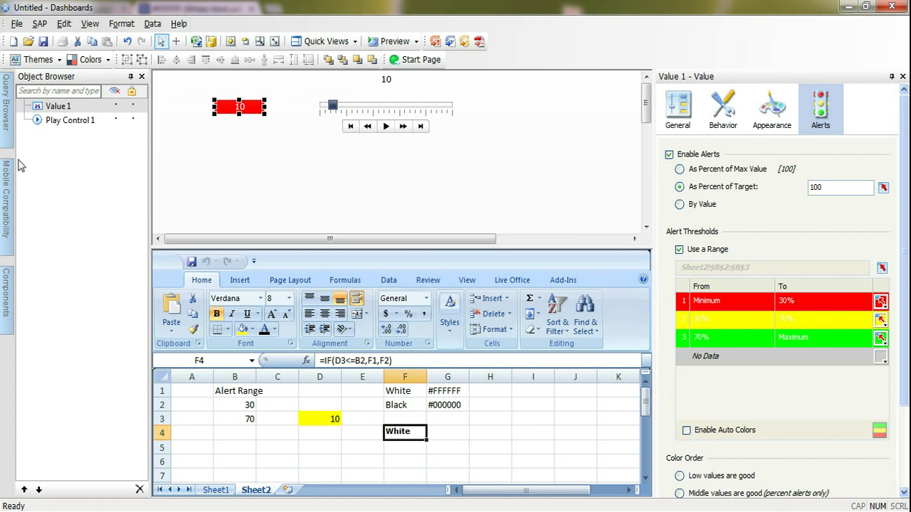
Step: Place a Value component below Value 1 and bind it to Sheet2!$D$3 so it shows 10
left_click(8, 302)
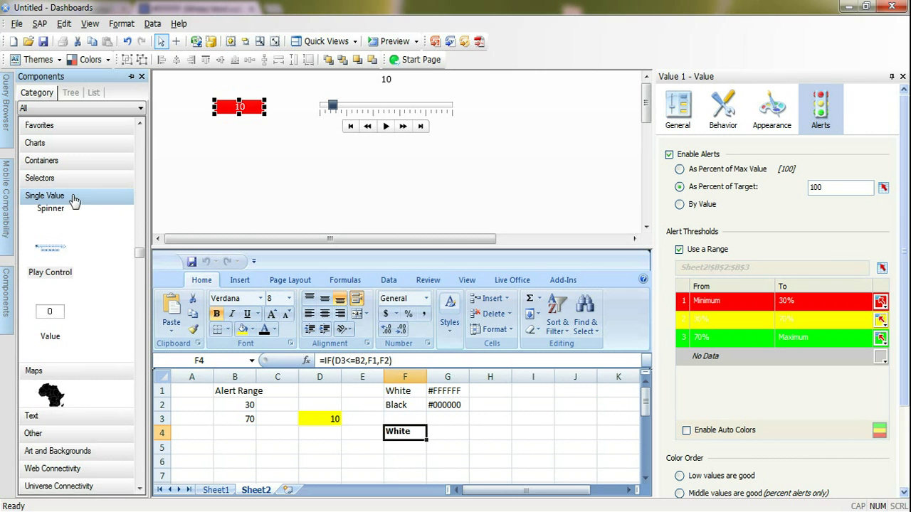
left_click_drag(52, 320, 223, 187)
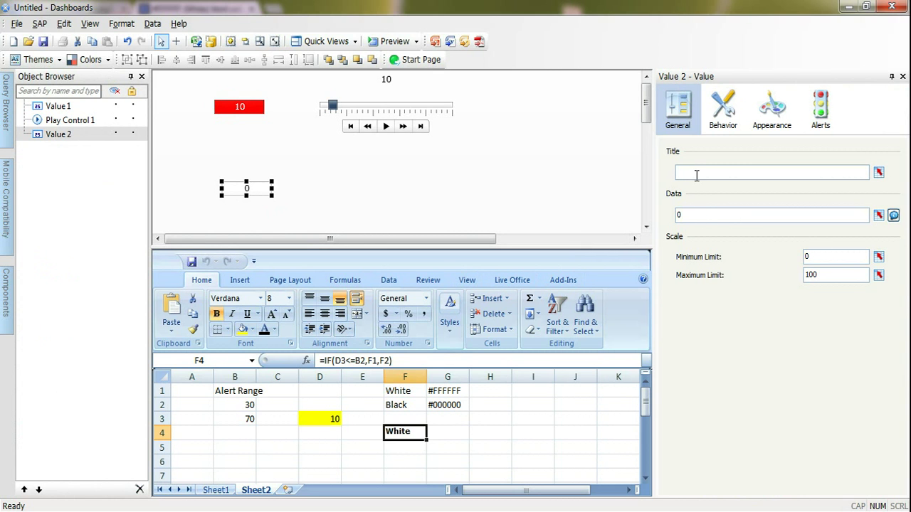
left_click(879, 215)
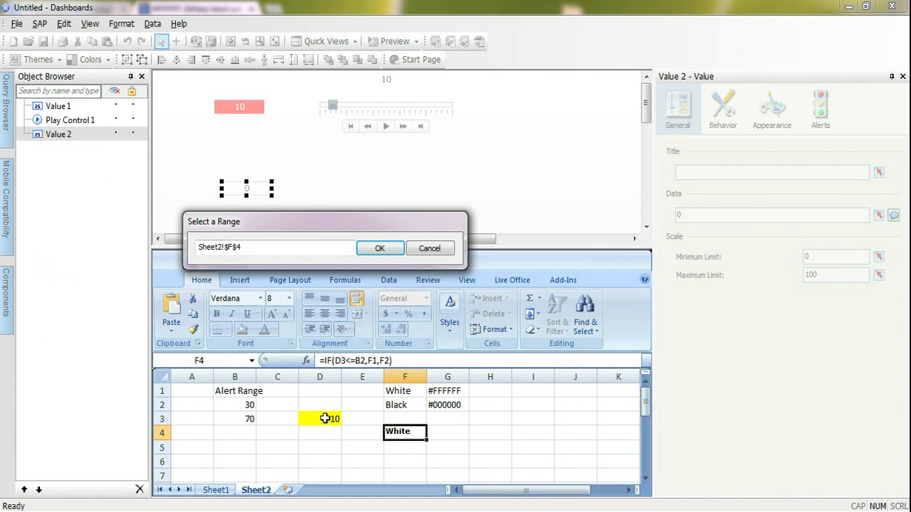
left_click(325, 419)
left_click(380, 248)
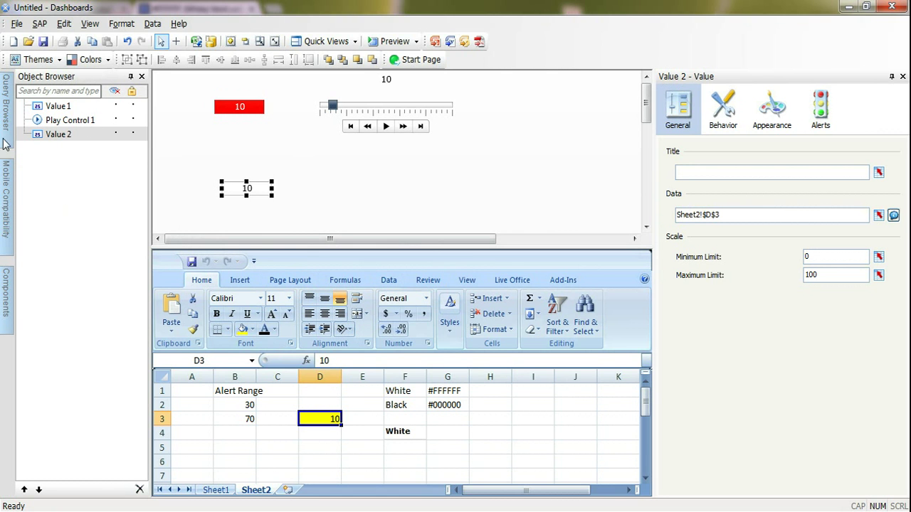
mouse_move(6, 288)
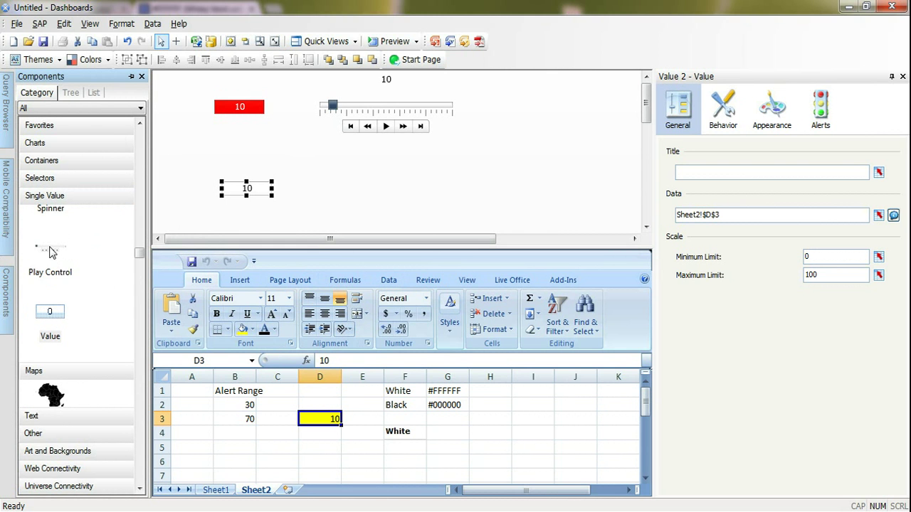
Step: Add a play control beside Value 2 bound to Sheet2!$D$3, reviewing its Behavior settings
left_click_drag(50, 251, 344, 160)
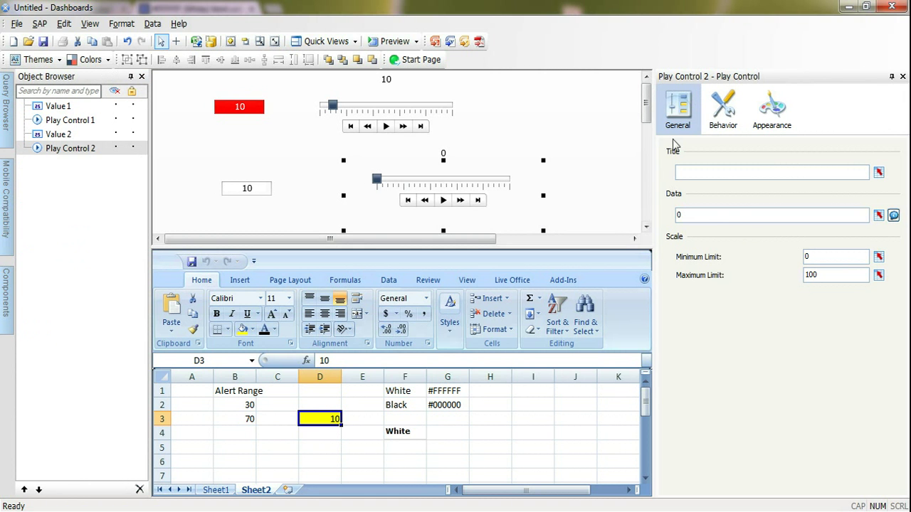
left_click(879, 216)
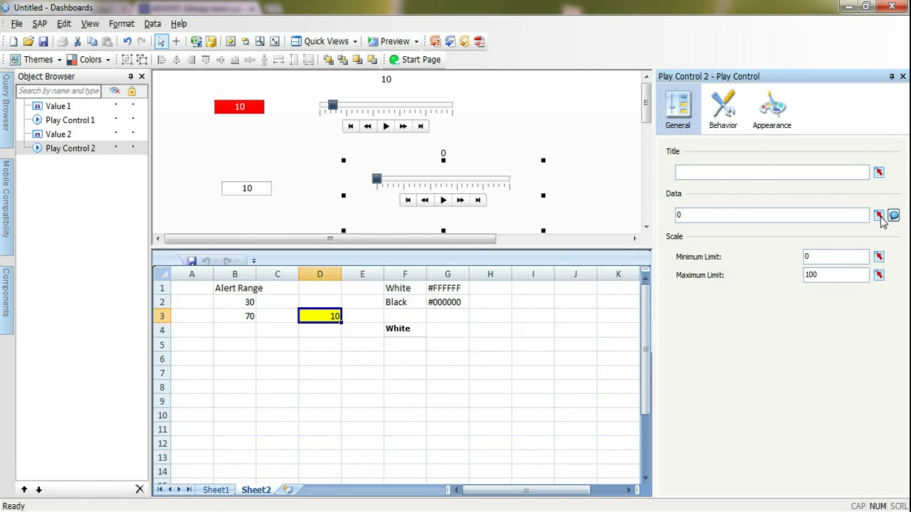
left_click(380, 248)
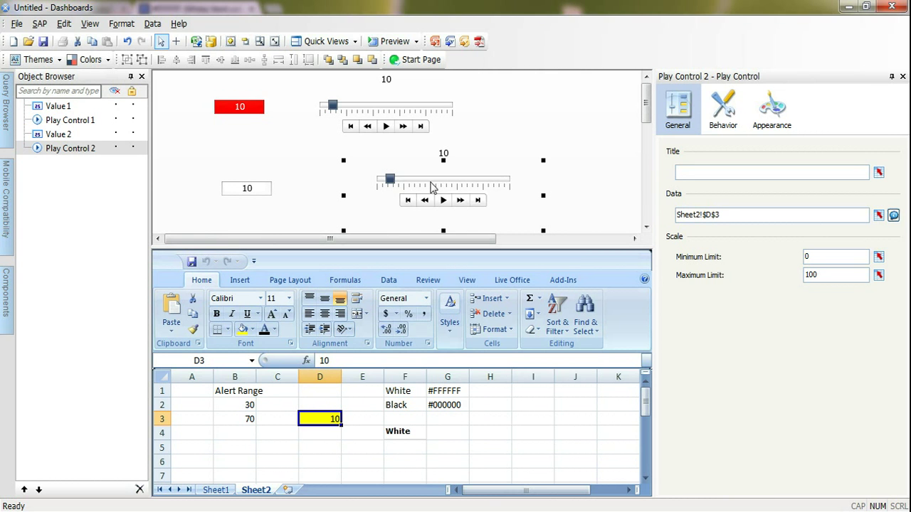
left_click(723, 114)
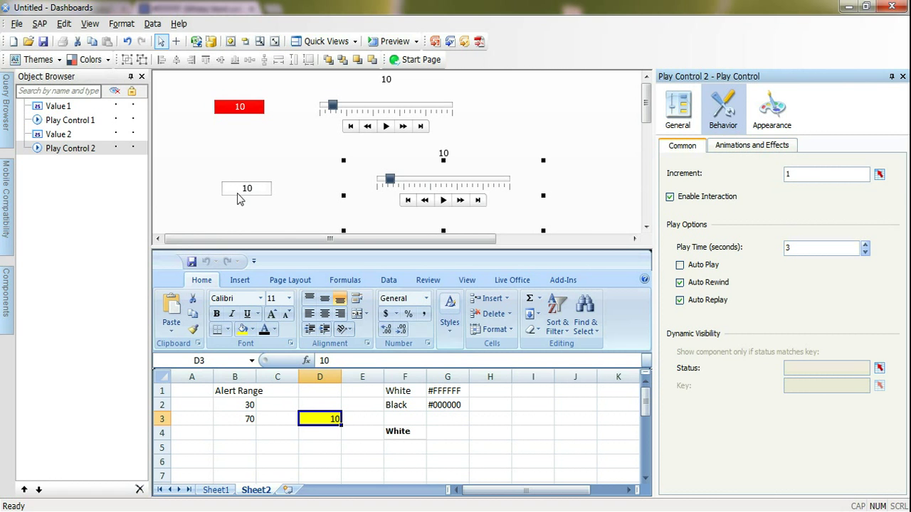
left_click(677, 119)
left_click(391, 41)
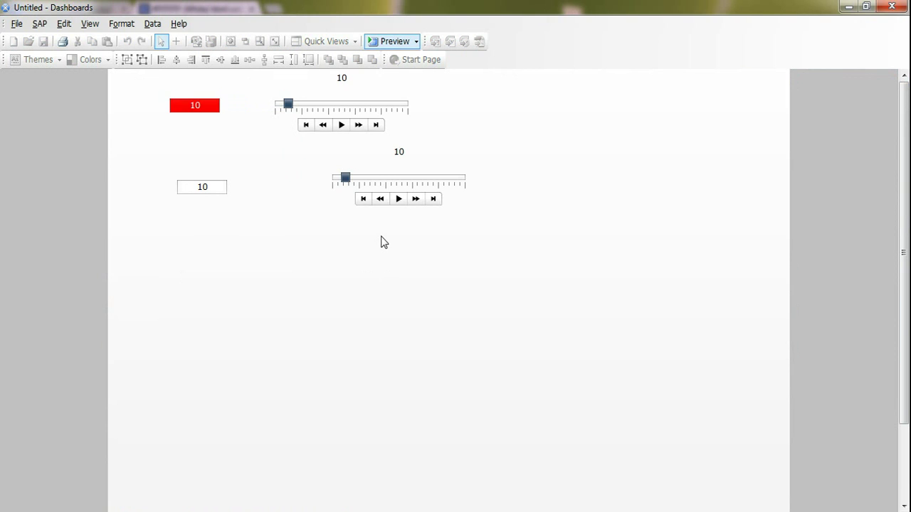
left_click(396, 199)
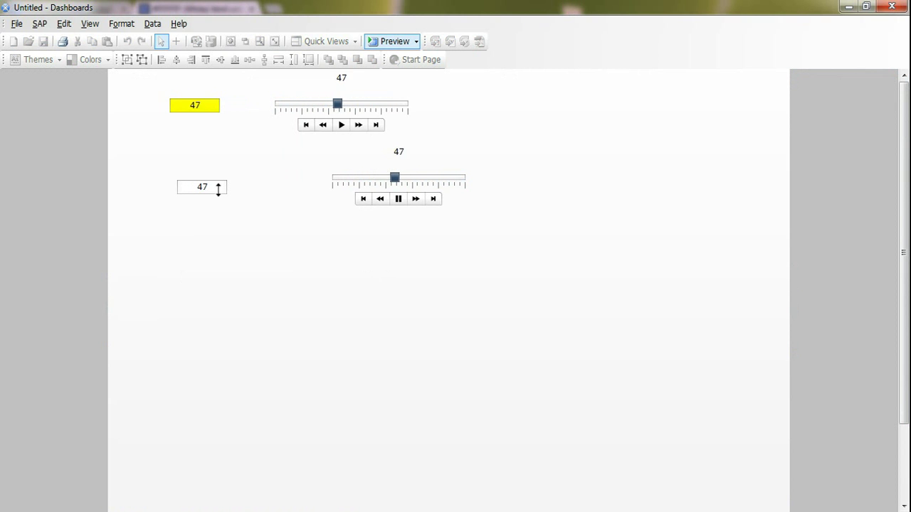
left_click(385, 43)
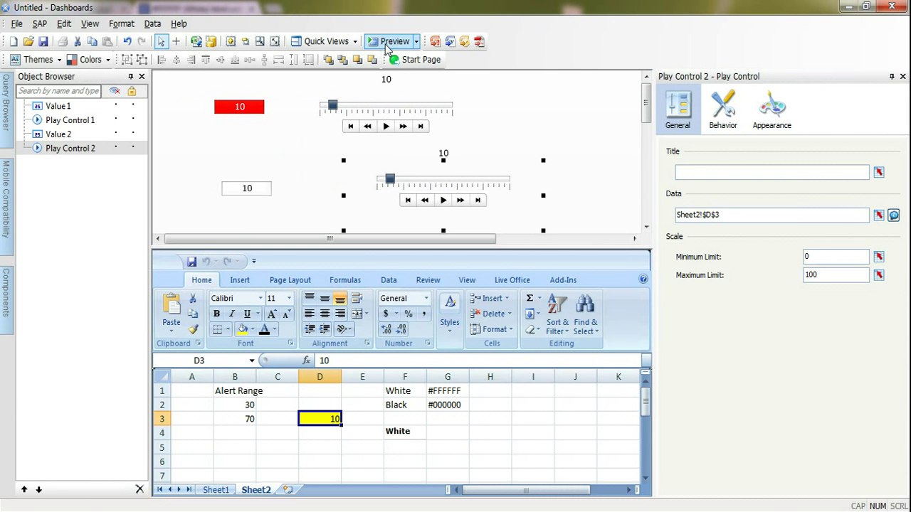
left_click(251, 195)
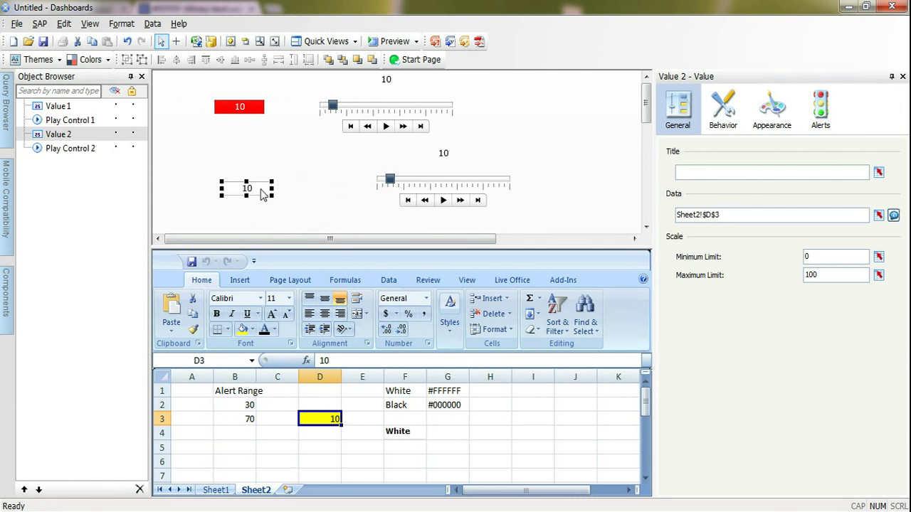
Step: Enable alerts on Value 2 with high values as good, then preview the dashboard
left_click(829, 125)
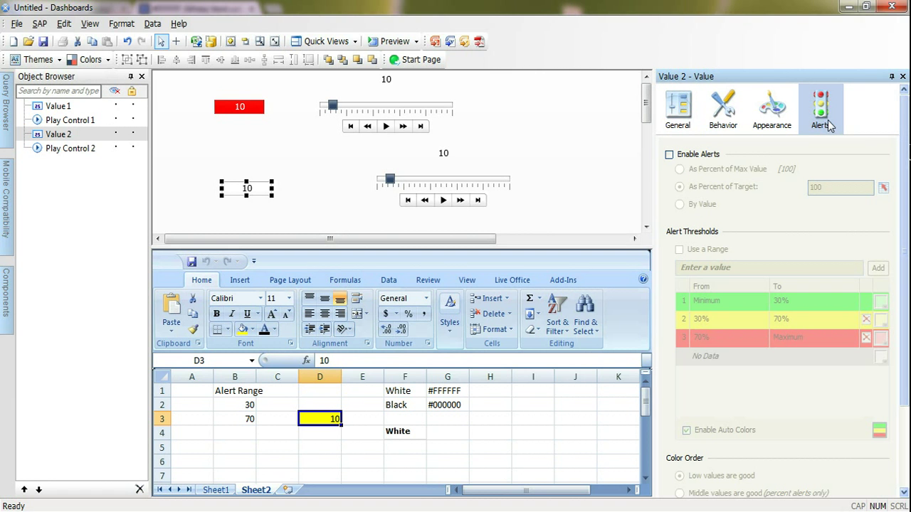
left_click(669, 154)
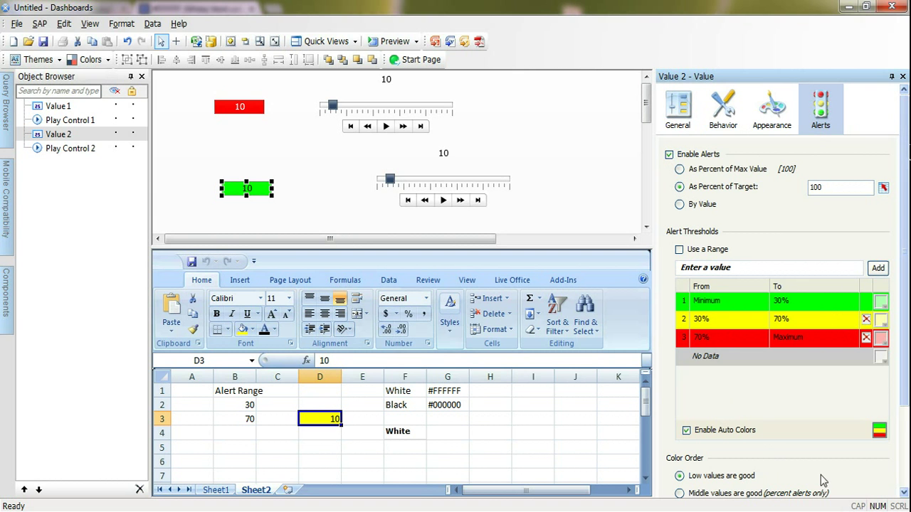
scroll(908, 359, "down", 2)
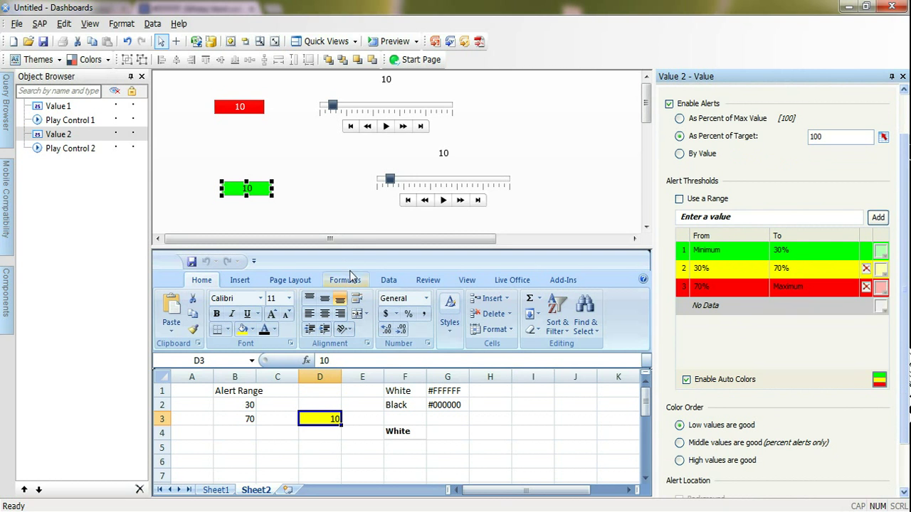
left_click(680, 461)
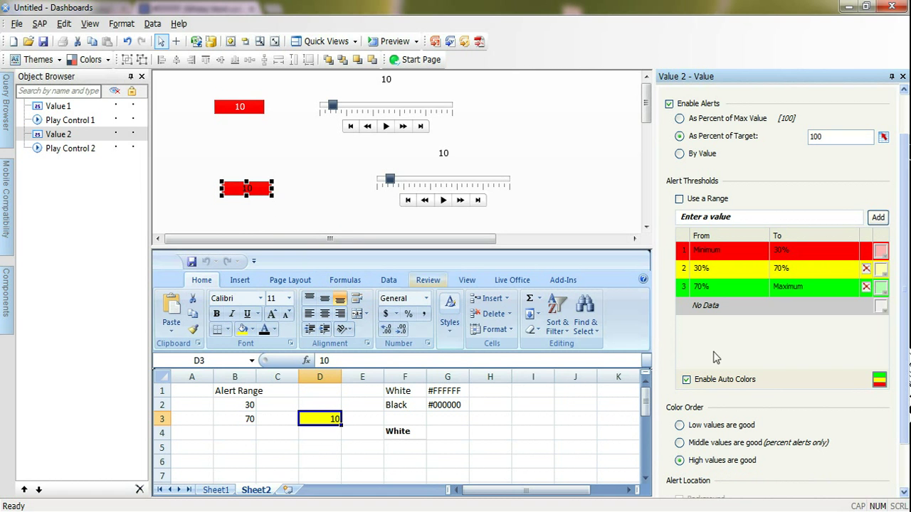
scroll(906, 349, "up", 1)
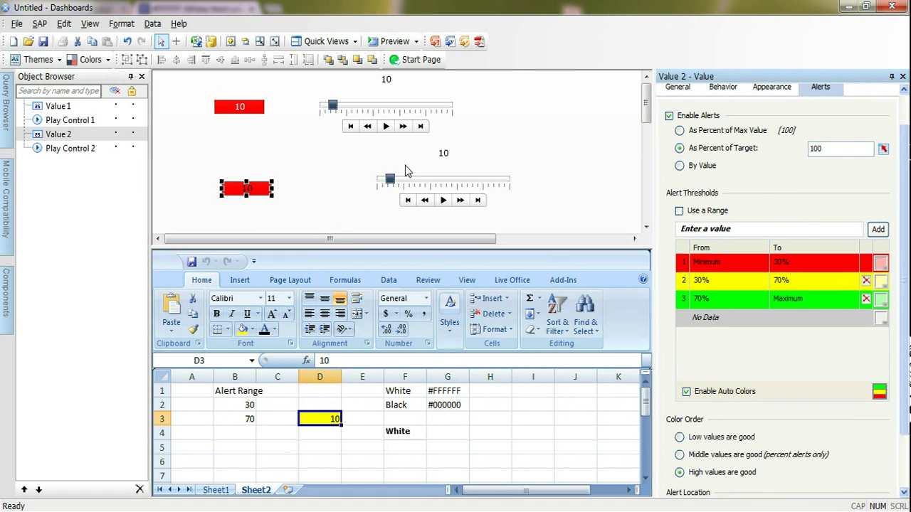
left_click(390, 40)
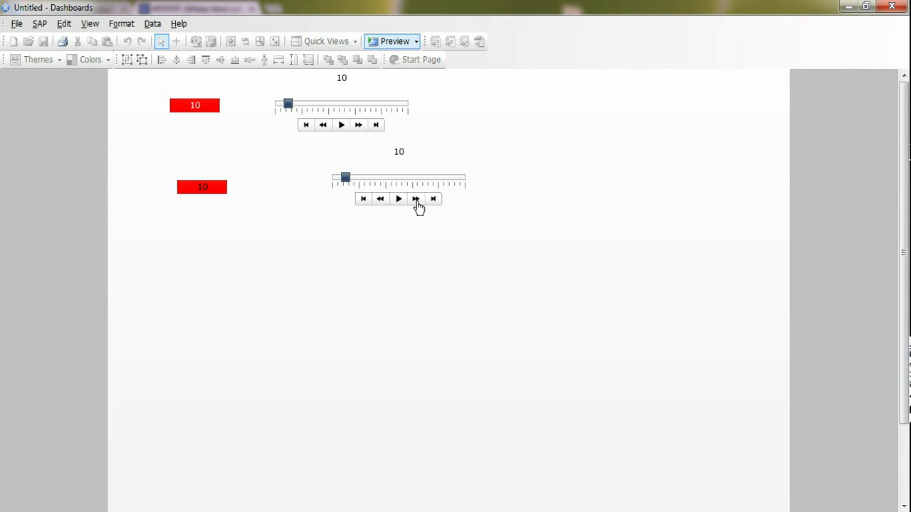
Step: Run the second play control in preview, then return to design view
left_click(399, 201)
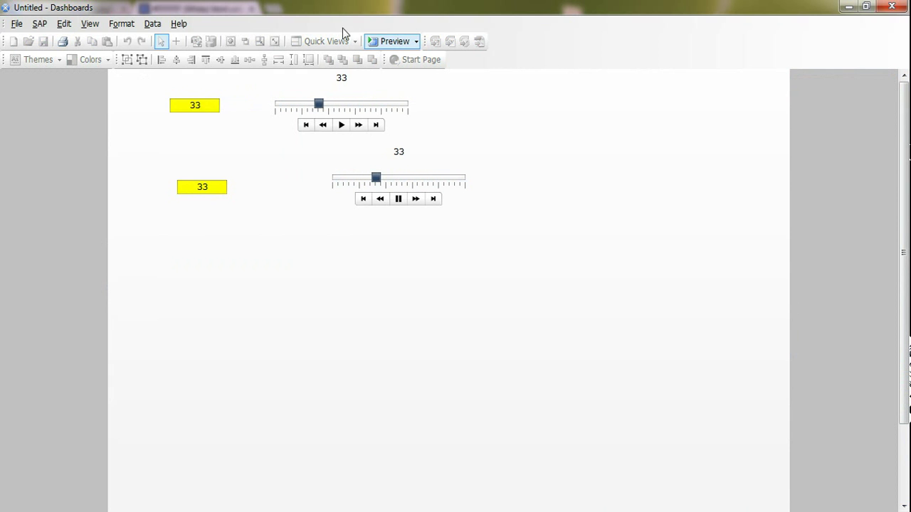
left_click(390, 41)
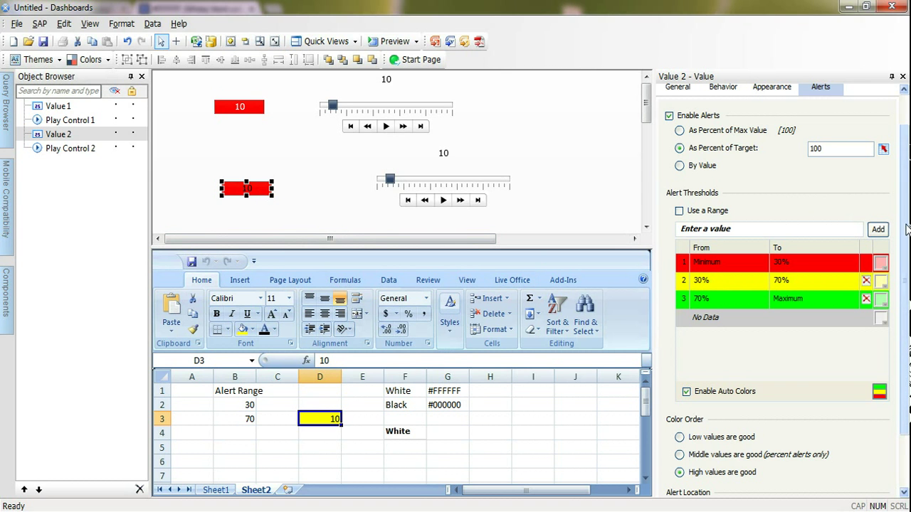
scroll(783, 128, "up", 2)
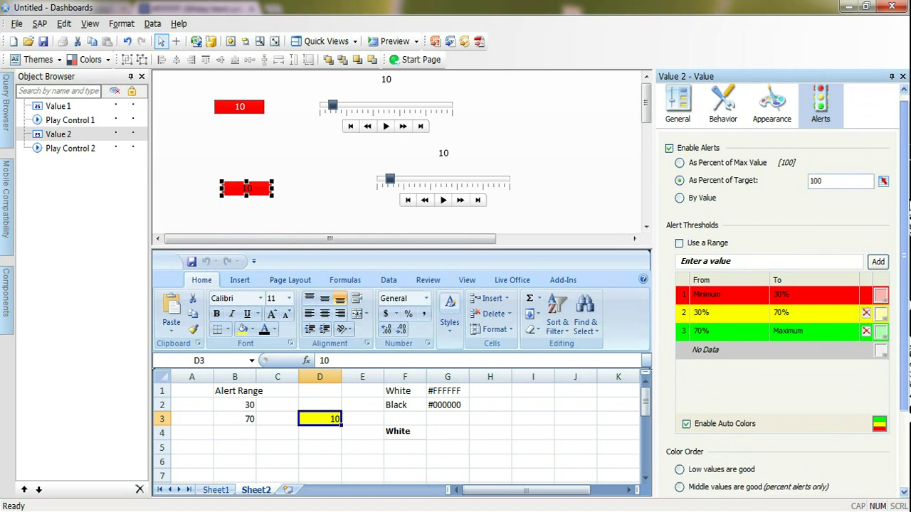
left_click(774, 114)
left_click(733, 146)
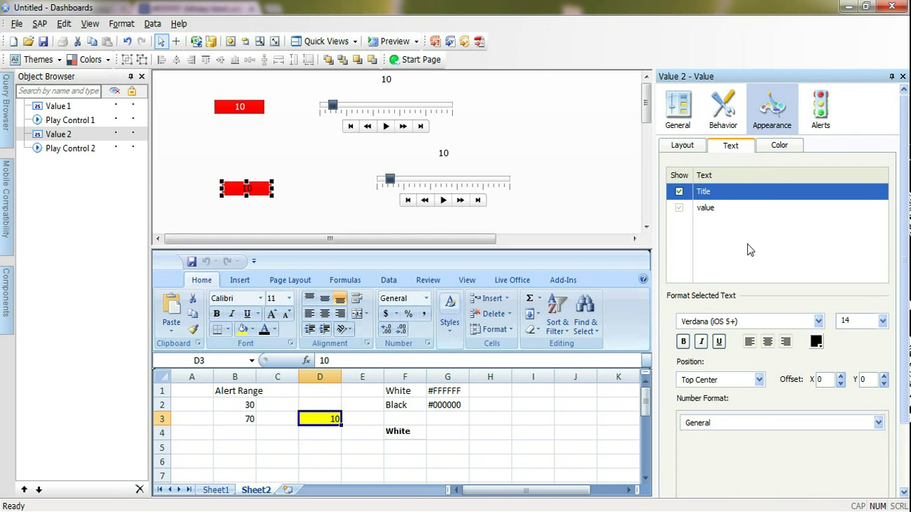
left_click(706, 209)
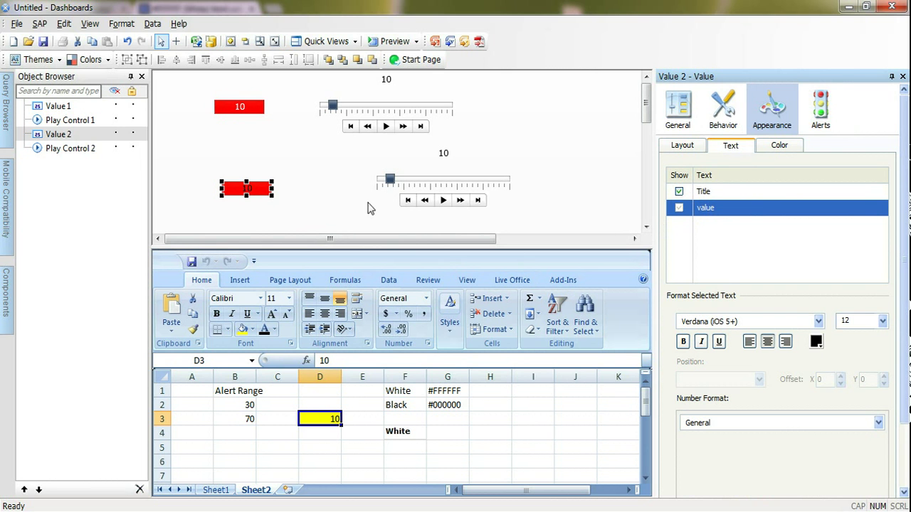
left_click(821, 114)
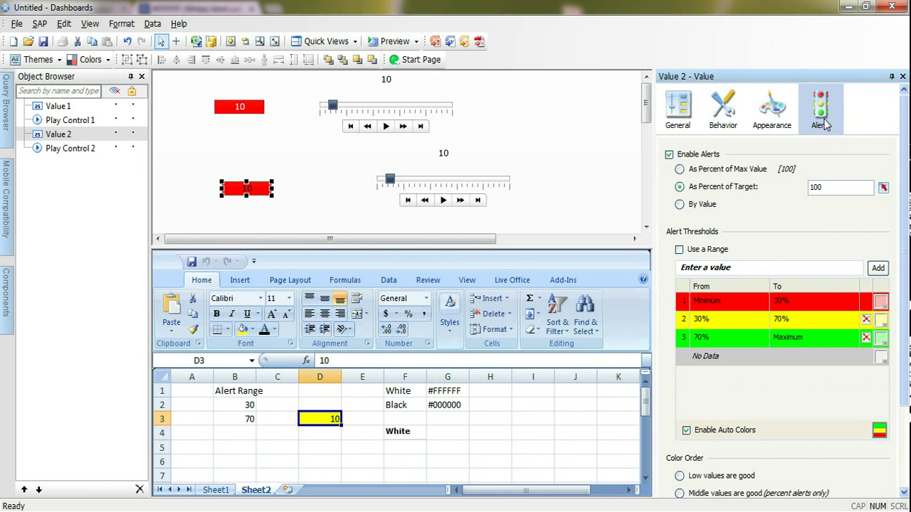
Step: Turn off auto colours and bind the red, yellow and green threshold font colours to Sheet2!$F$4
left_click(701, 440)
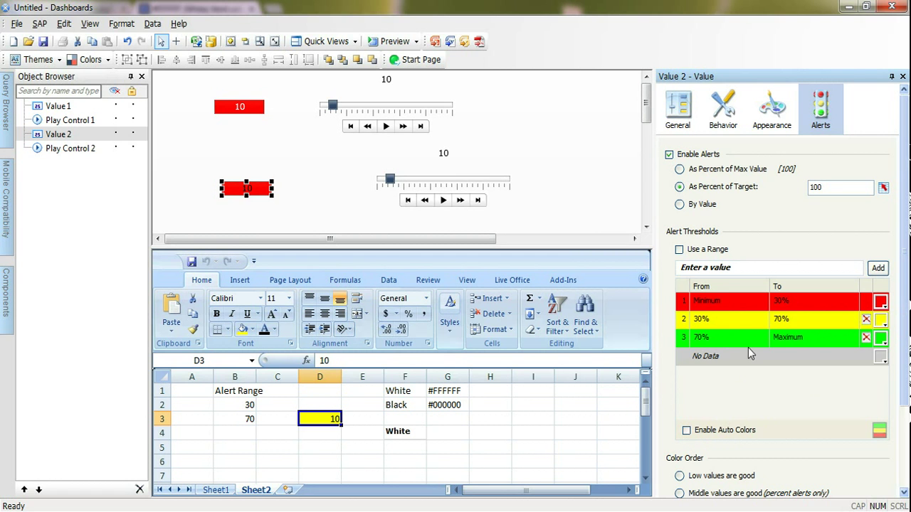
left_click(884, 307)
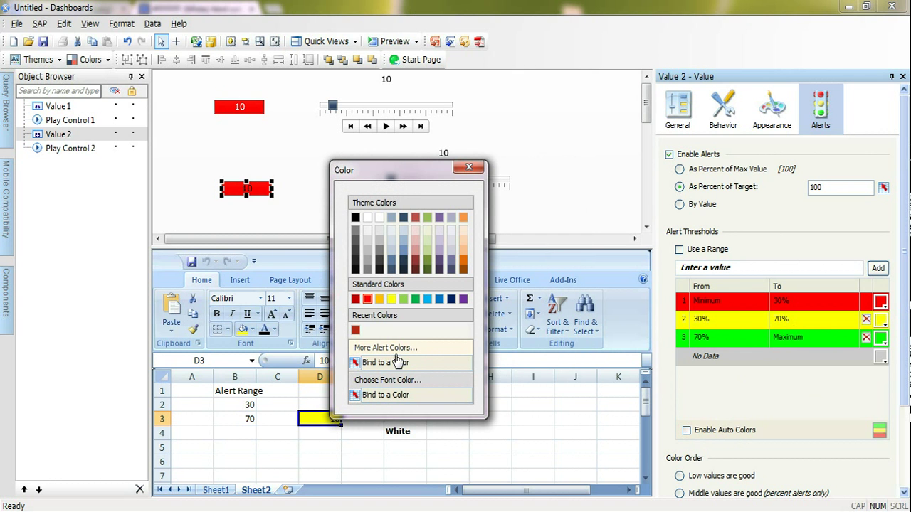
left_click(355, 396)
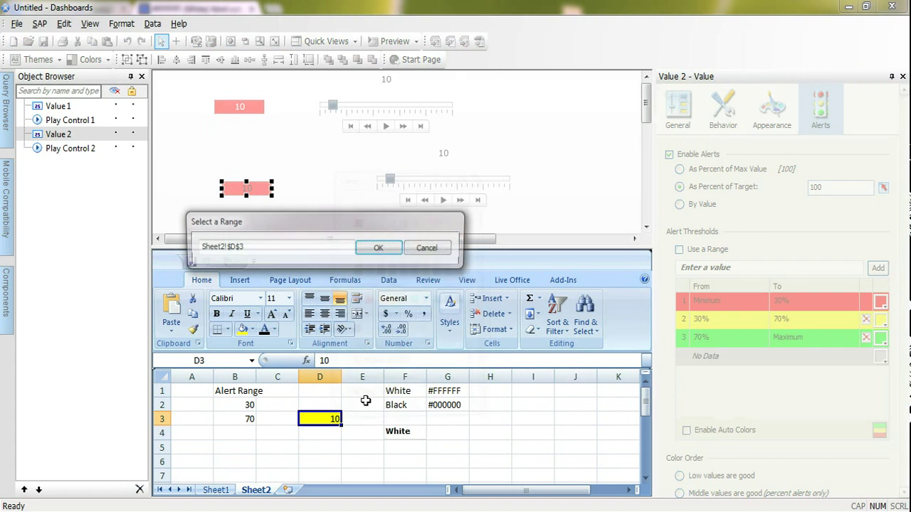
left_click(399, 430)
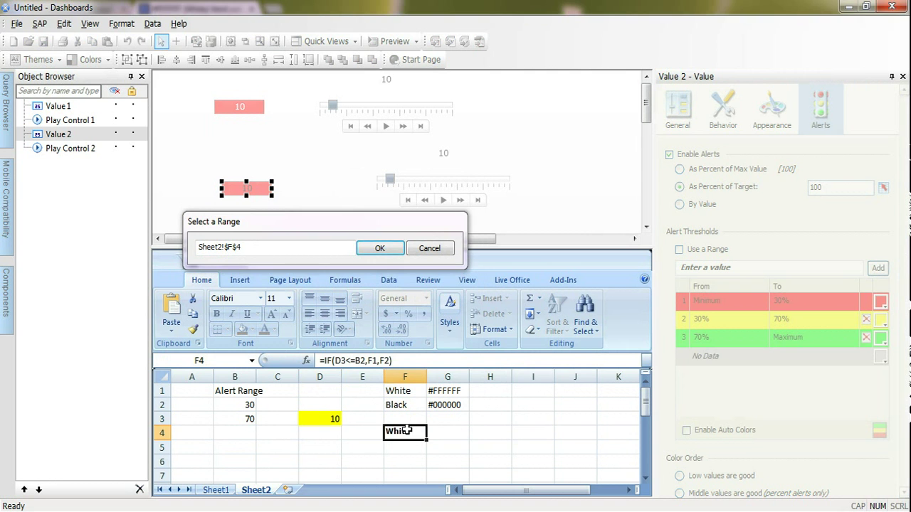
left_click(376, 249)
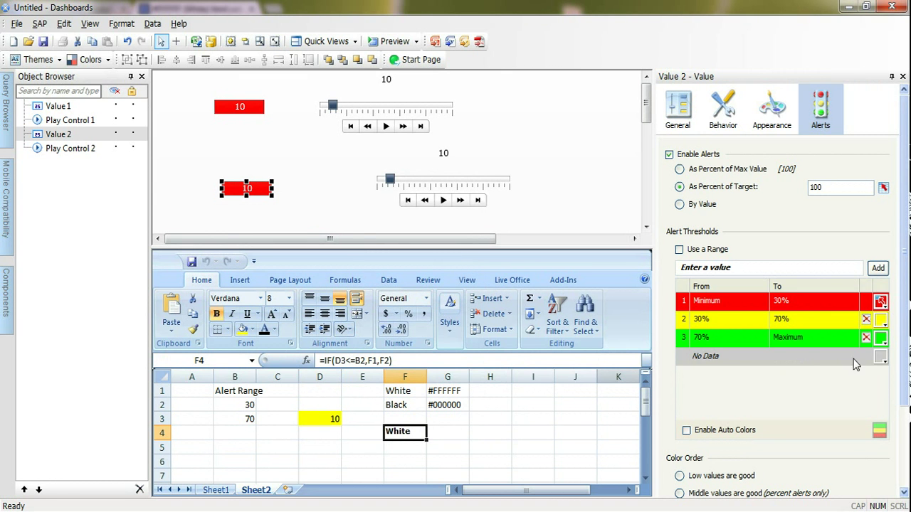
left_click(882, 324)
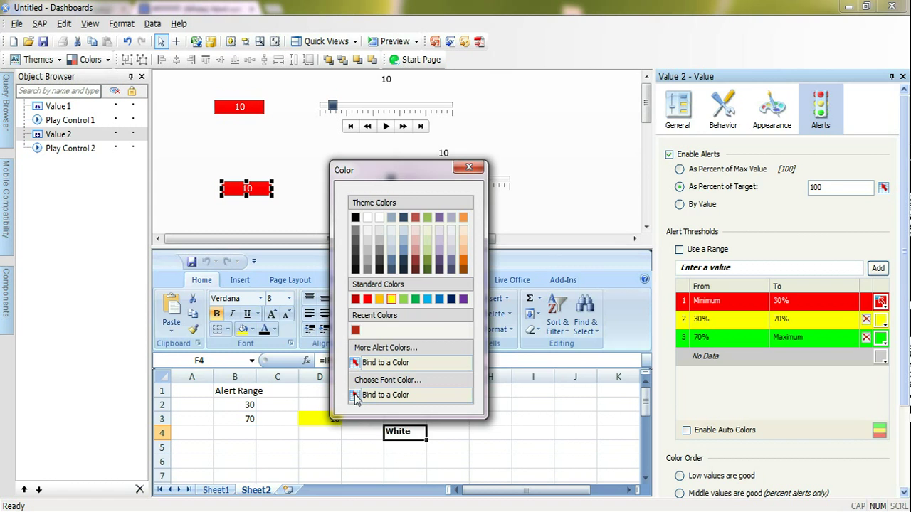
left_click(356, 397)
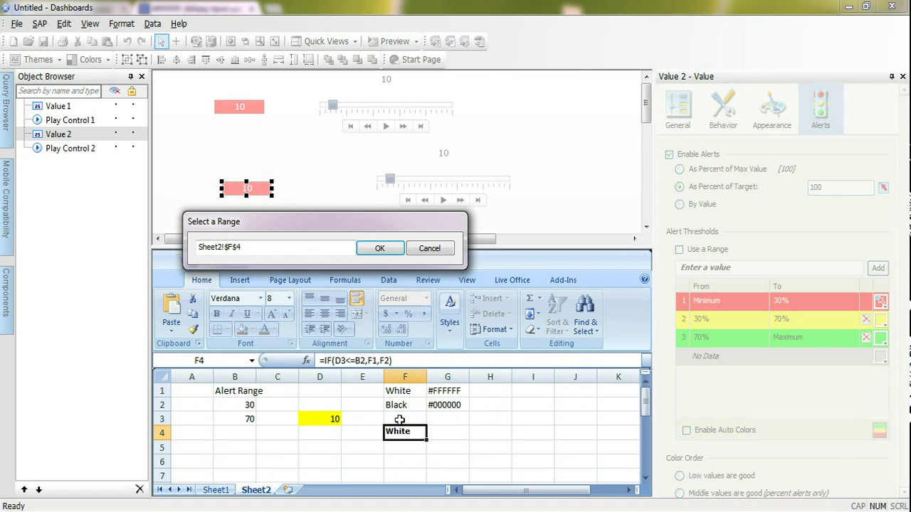
left_click(382, 248)
left_click(883, 340)
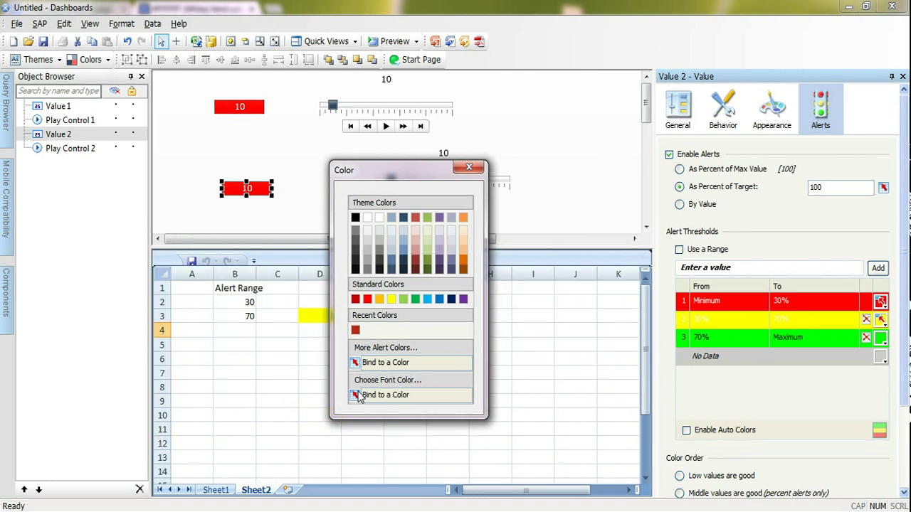
left_click(359, 394)
left_click(380, 249)
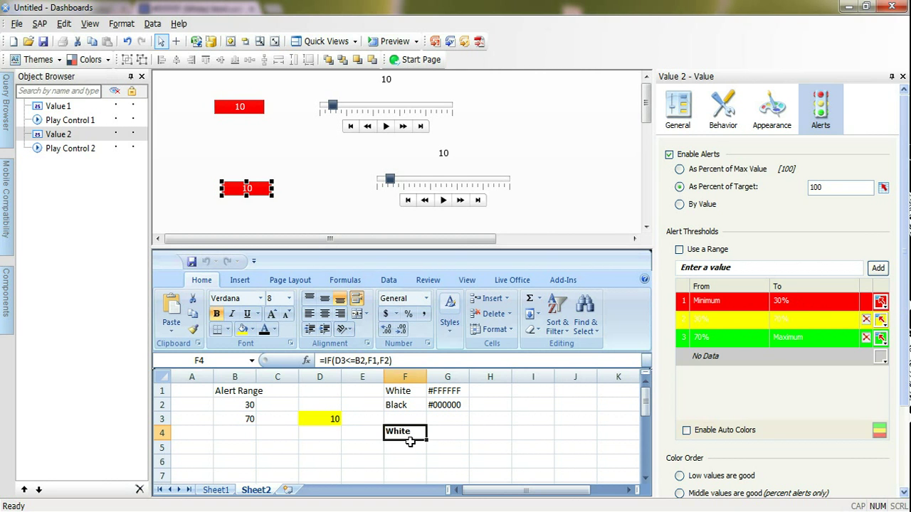
Step: Inspect cell F4's formula =IF(D3<=B2,F1,F2) in the formula bar
left_click(343, 361)
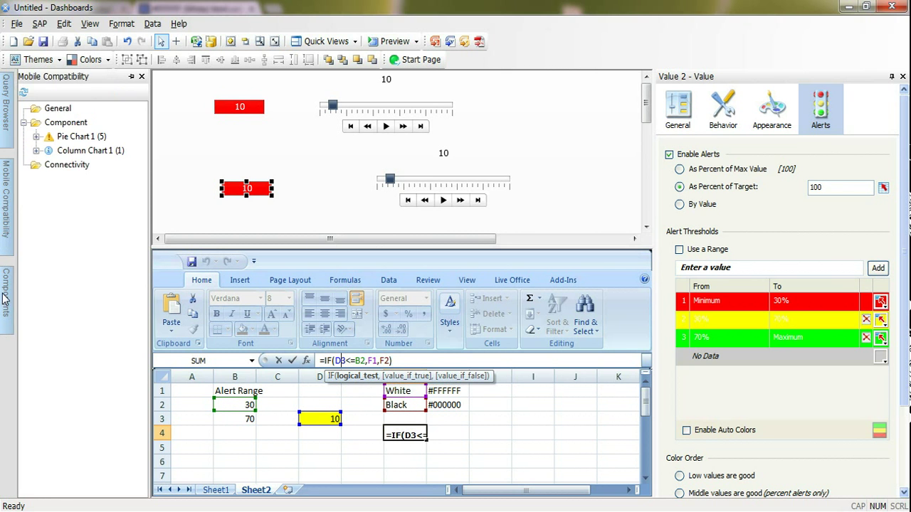
Step: Add a Label right of the sliders linked to Sheet2!$F$4 showing White, then preview
mouse_move(6, 237)
mouse_move(11, 298)
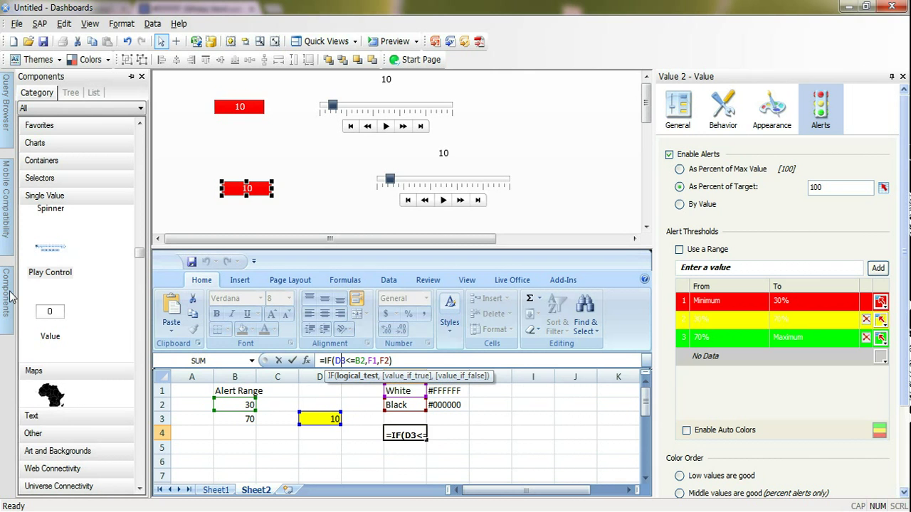
left_click(74, 414)
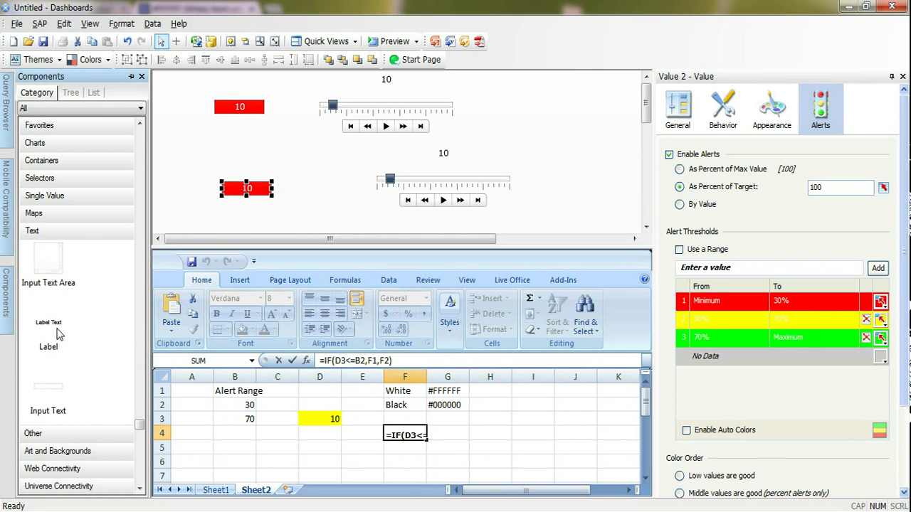
left_click_drag(49, 326, 524, 138)
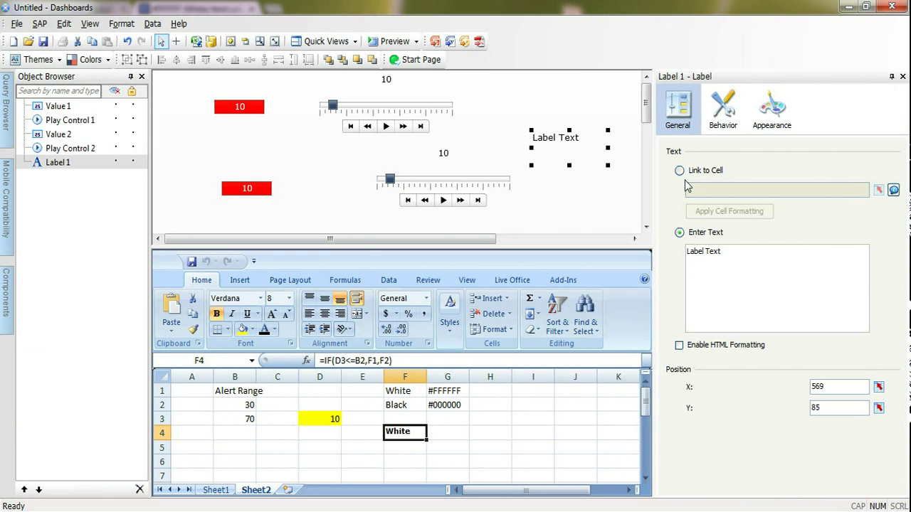
left_click(679, 171)
left_click(880, 190)
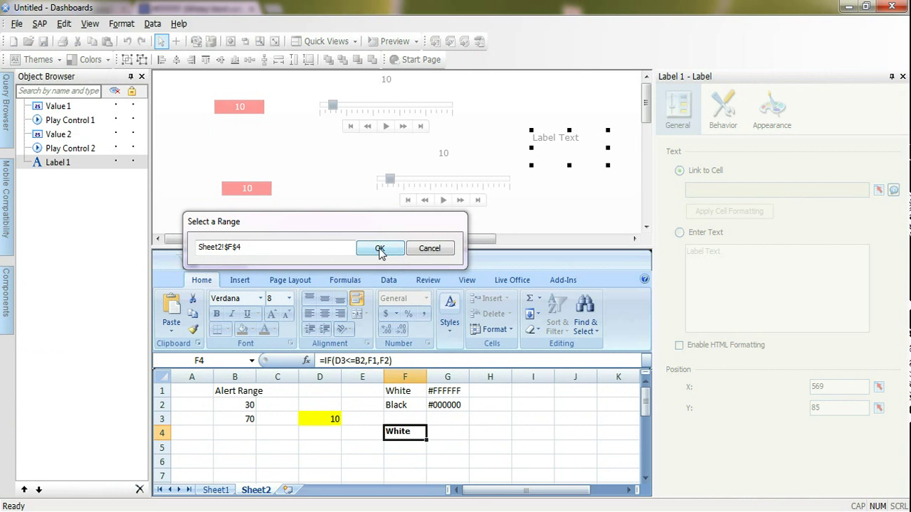
left_click(380, 249)
left_click(395, 41)
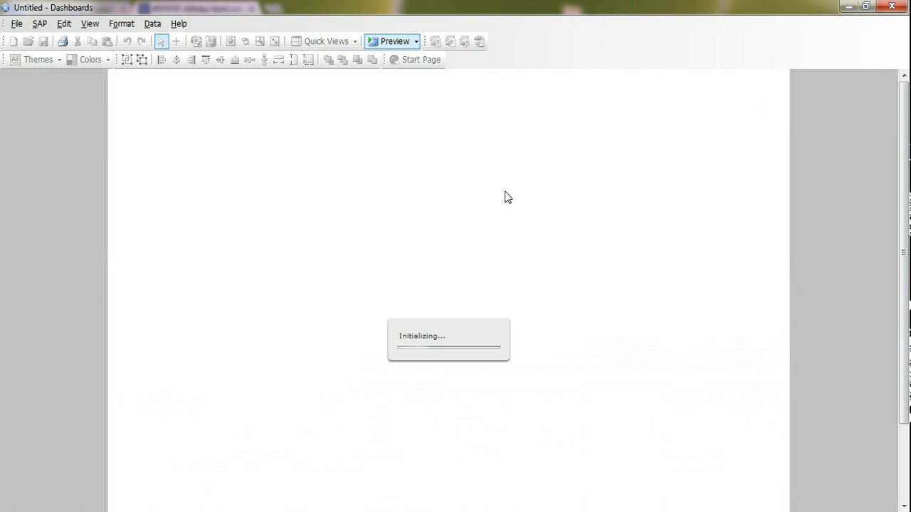
Step: Play the second play control to test the colours and label, then exit preview
left_click(395, 200)
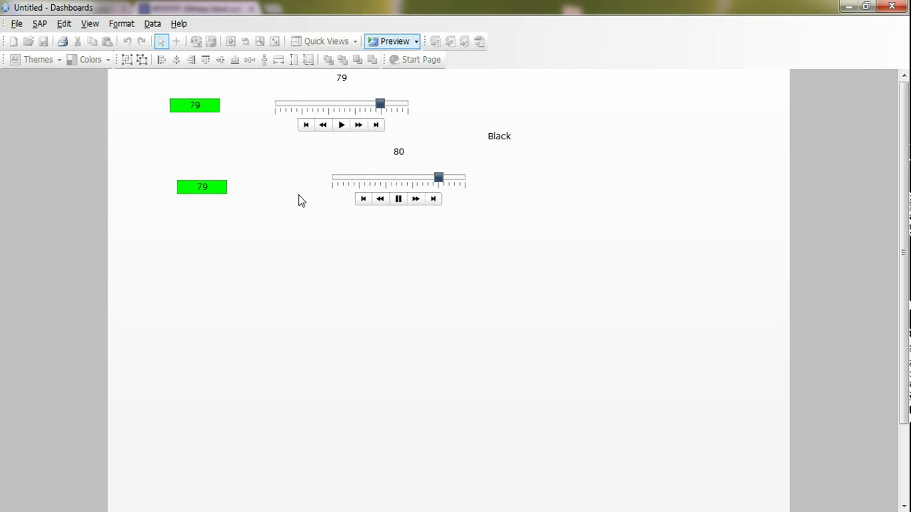
left_click(391, 43)
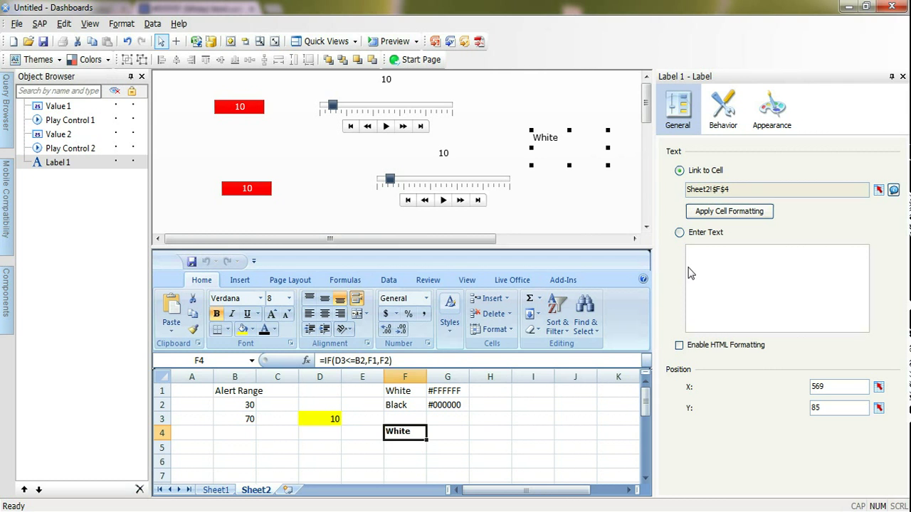